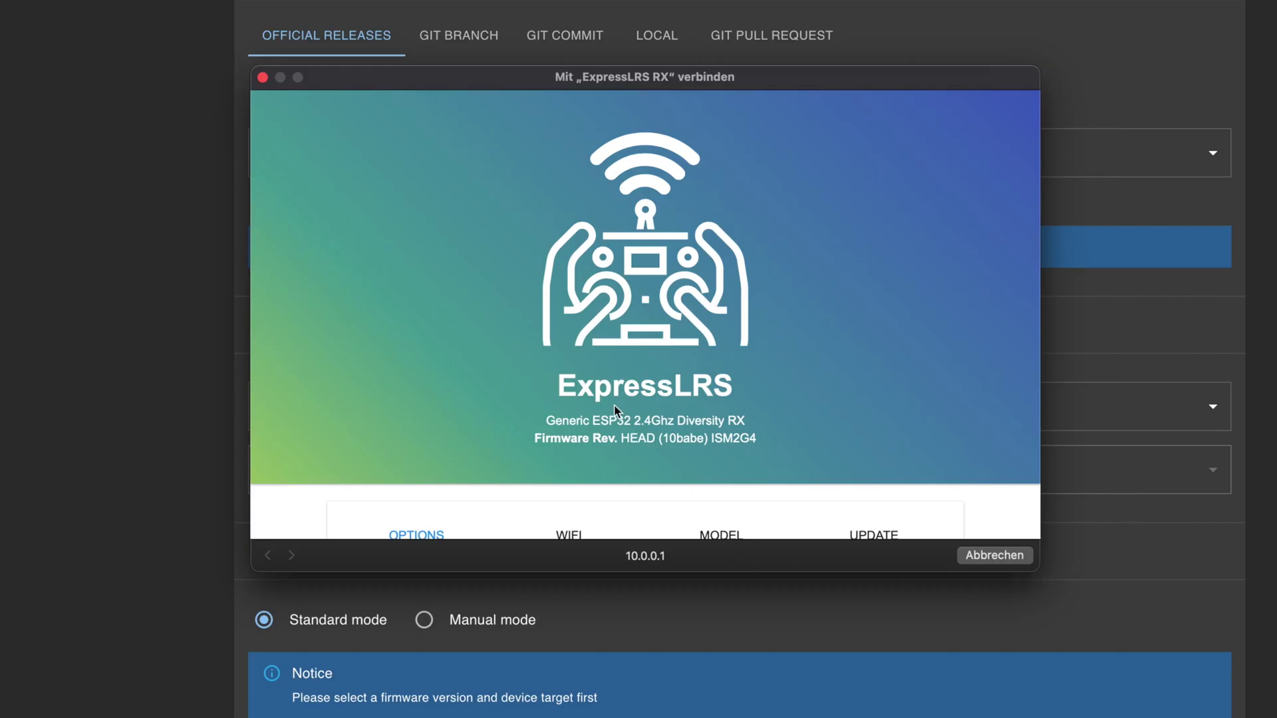
Step: Scroll through the receiver's runtime options on the OPTIONS tab
scroll(625, 409, "down", 10)
scroll(639, 413, "down", 5)
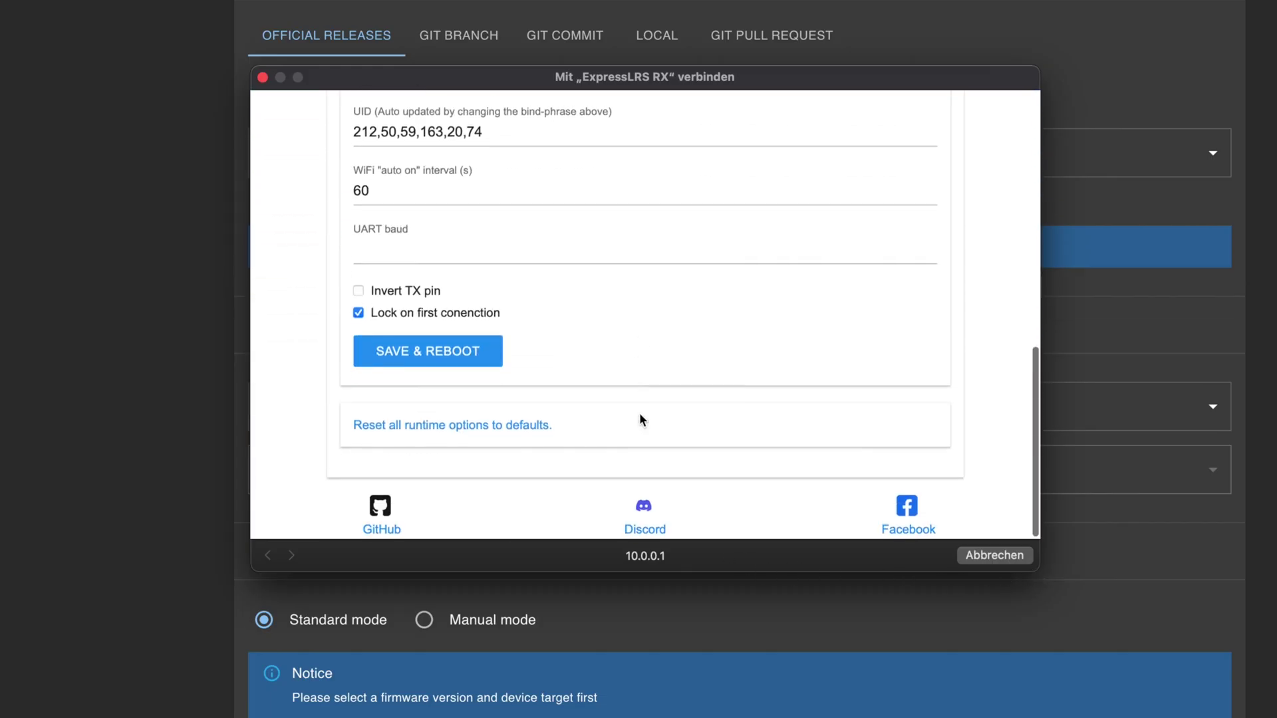
scroll(640, 413, "up", 10)
scroll(637, 411, "down", 3)
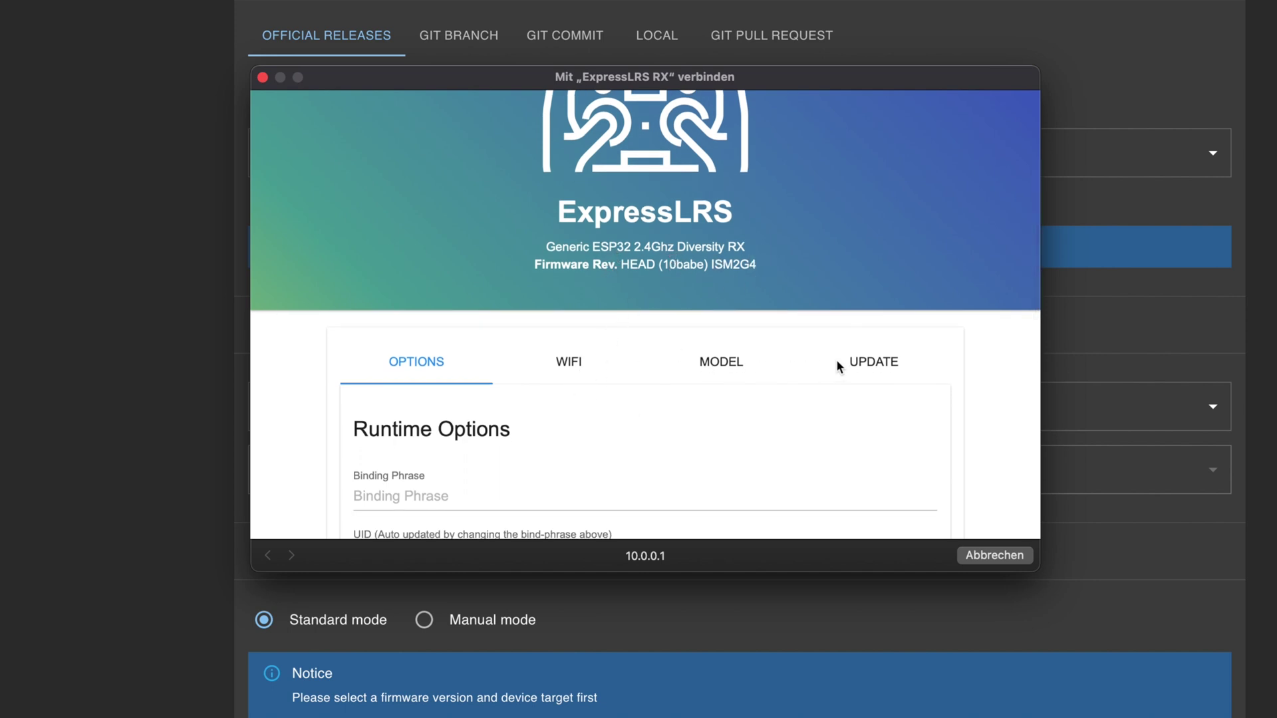
scroll(872, 369, "down", 6)
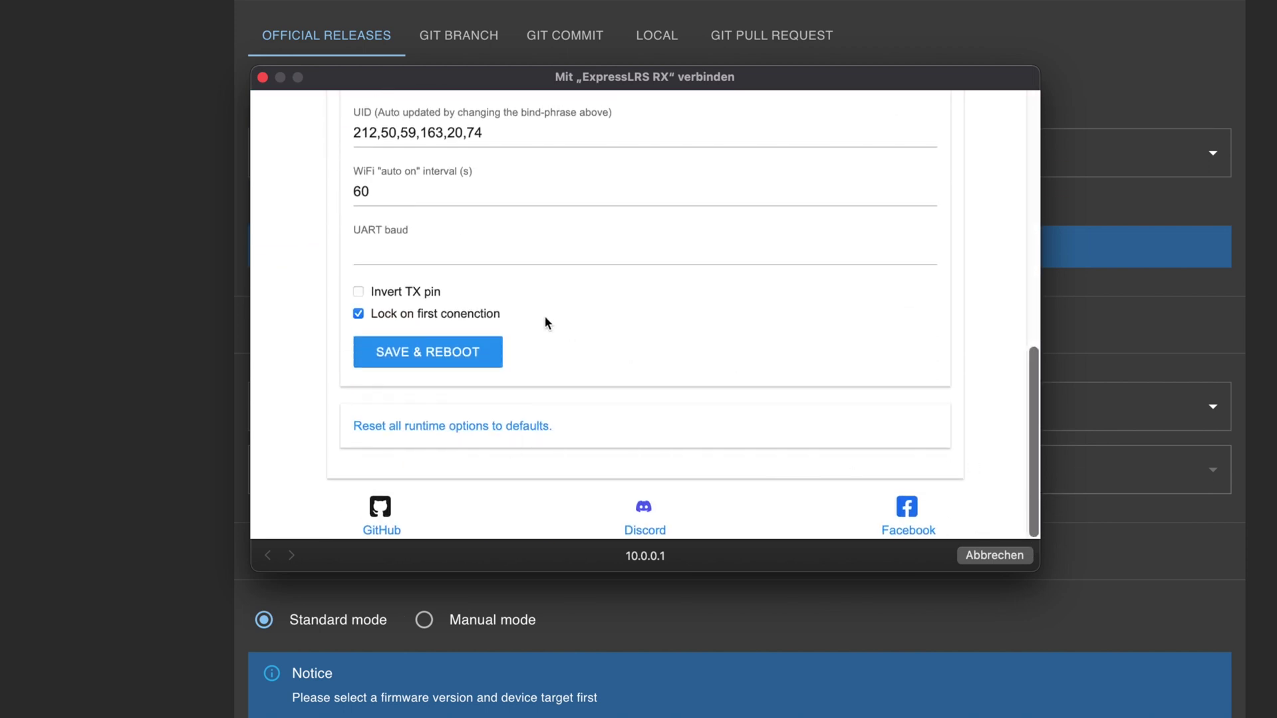
scroll(535, 320, "up", 6)
scroll(572, 492, "down", 6)
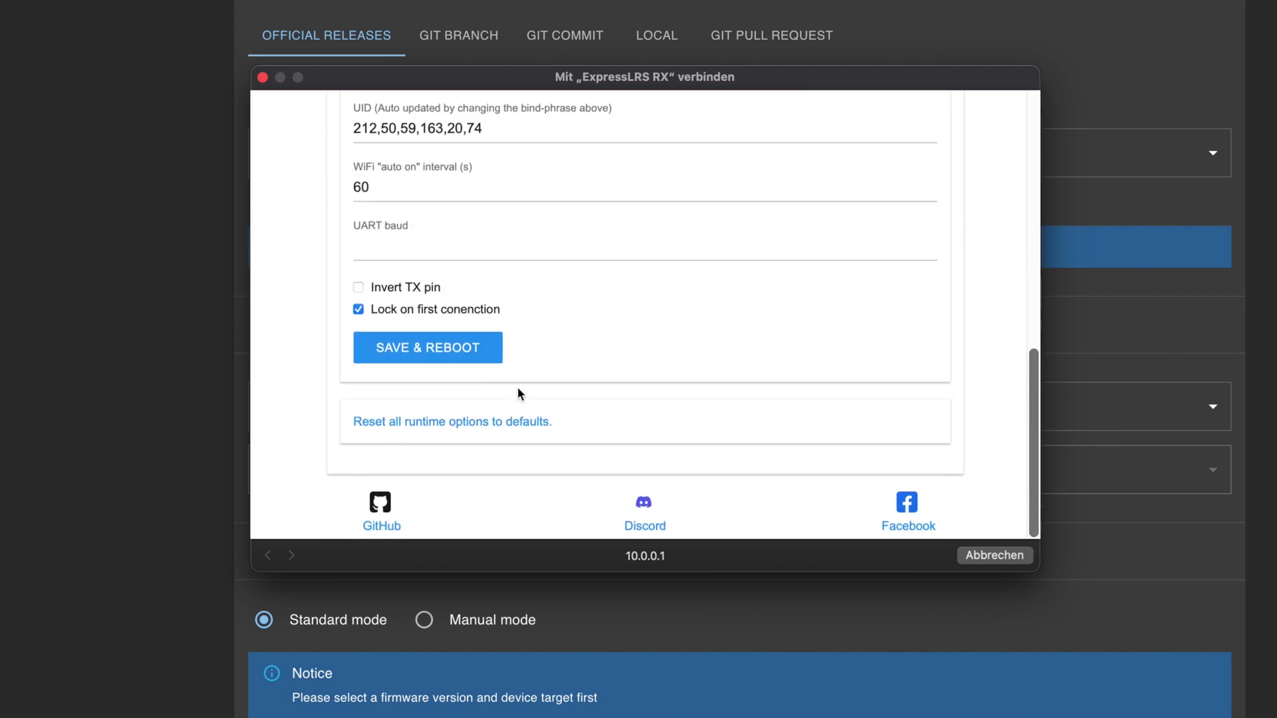
scroll(525, 216, "up", 6)
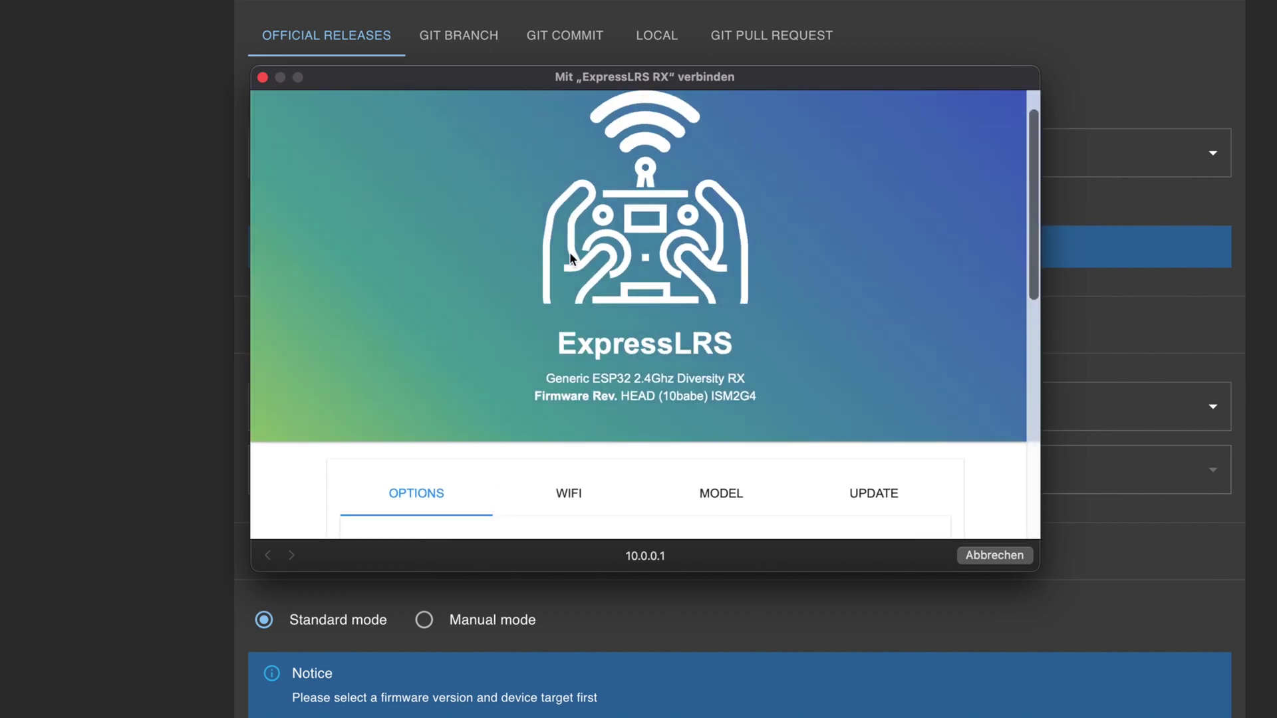
scroll(570, 258, "down", 3)
Step: Look over the receiver's model match settings on the MODEL tab
left_click(709, 366)
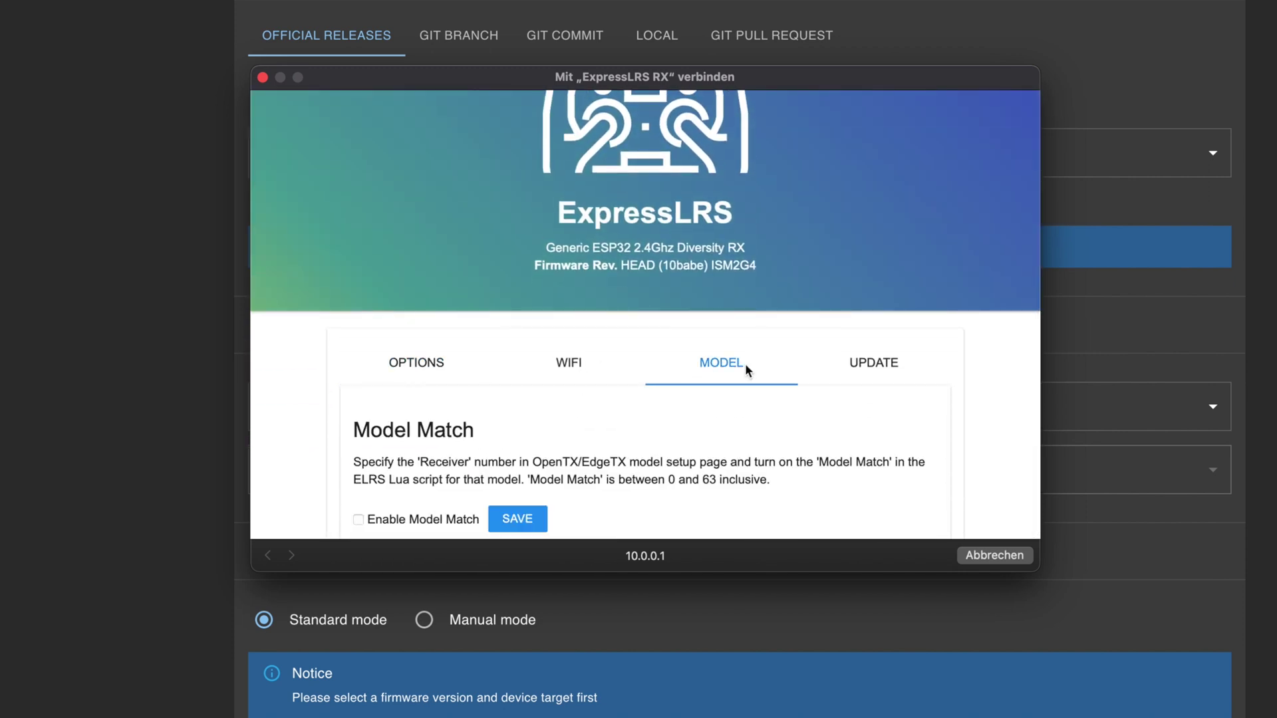
scroll(648, 383, "down", 5)
scroll(648, 386, "down", 3)
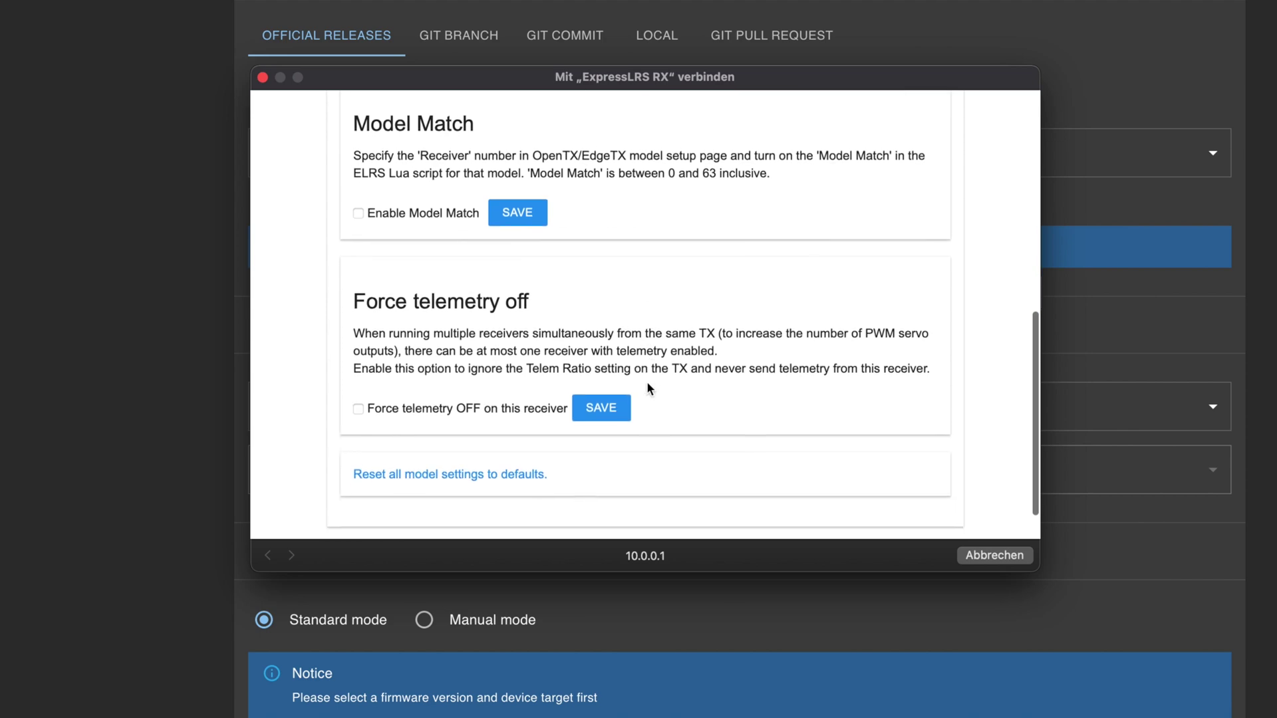
scroll(648, 386, "up", 5)
scroll(884, 433, "up", 3)
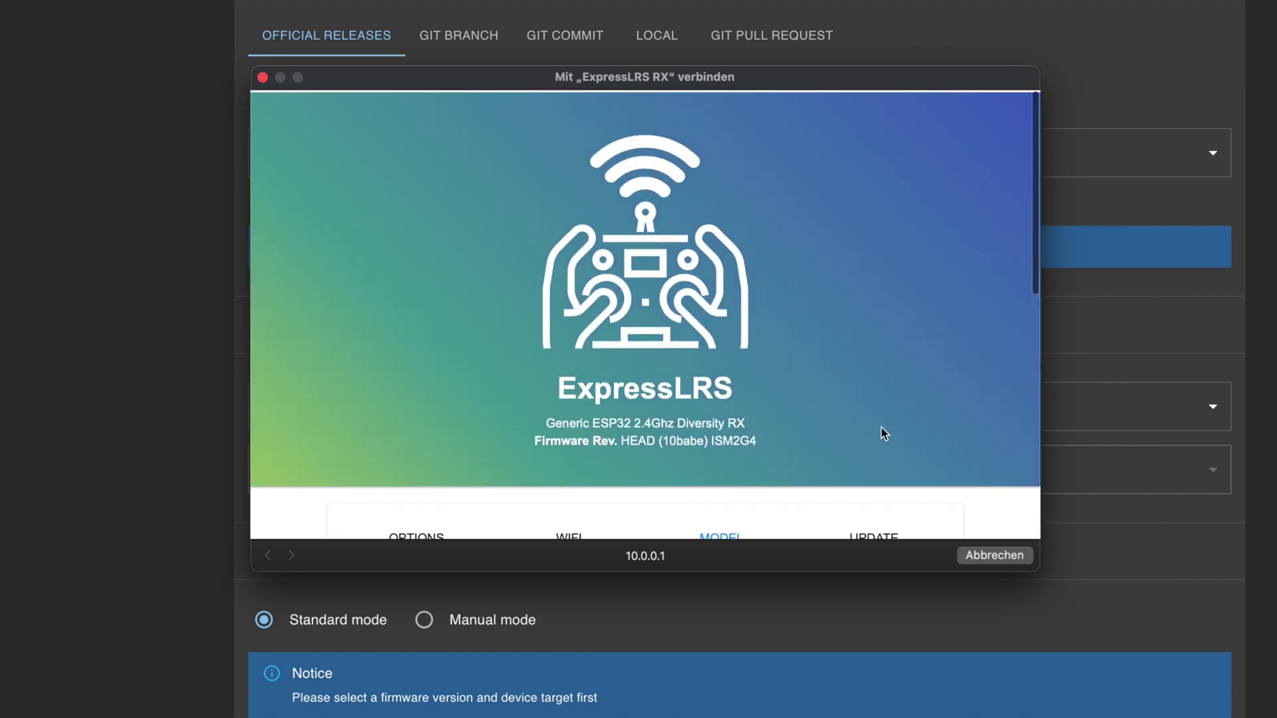
scroll(881, 437, "down", 1)
Step: Show the Firmware Update page and move the receiver window aside to uncover the Configurator
left_click(878, 453)
scroll(801, 421, "down", 1)
scroll(802, 421, "down", 3)
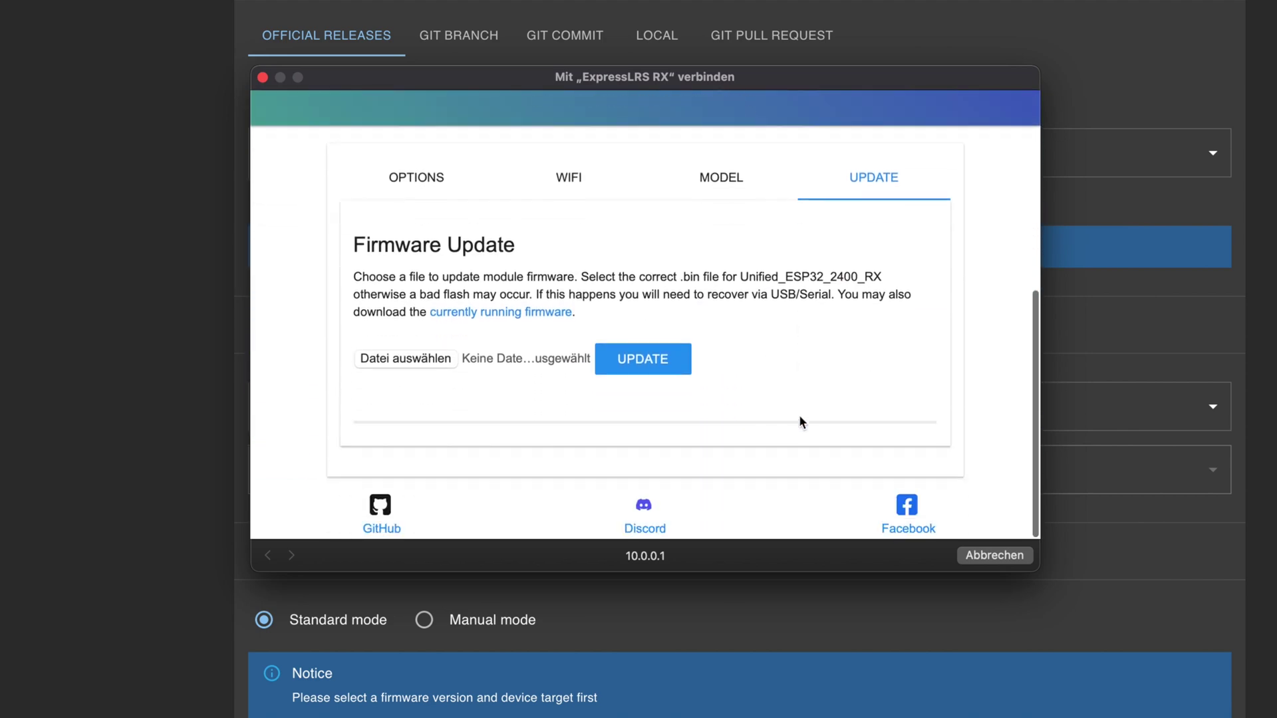
left_click_drag(594, 90, 1142, 313)
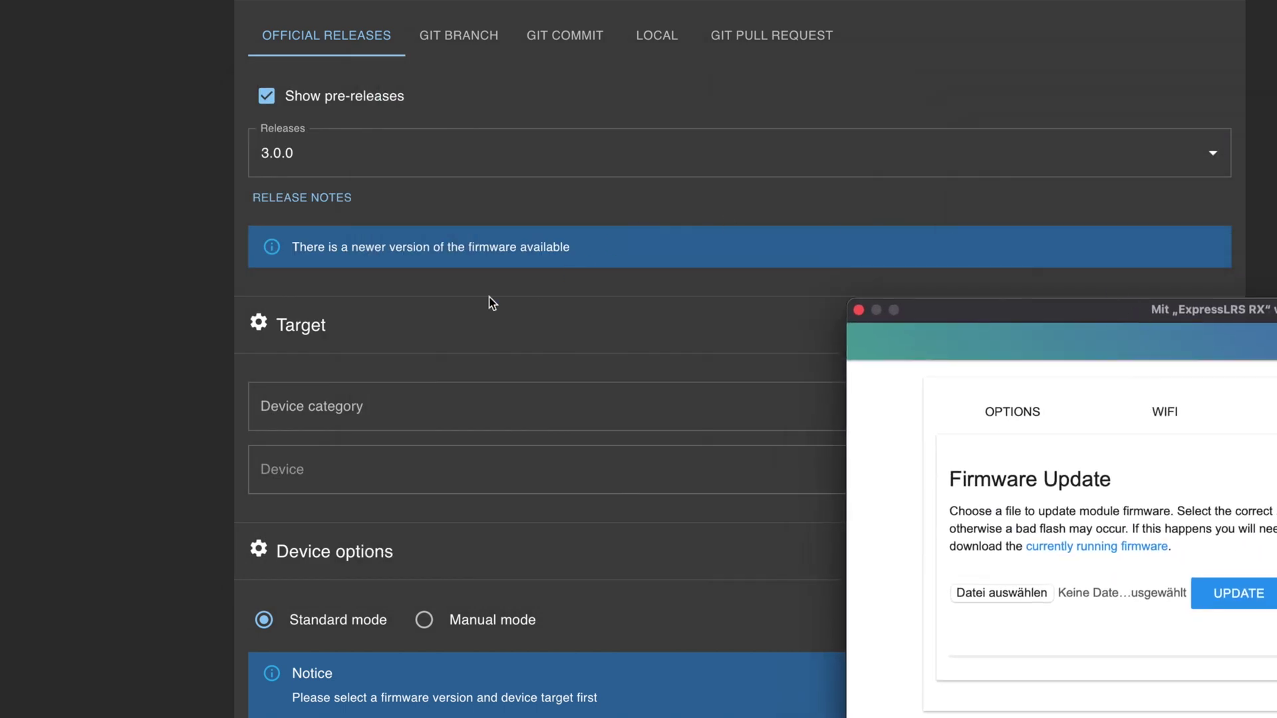
Step: Park the receiver page at the upper right and refocus the Configurator window
left_click_drag(884, 319, 889, 511)
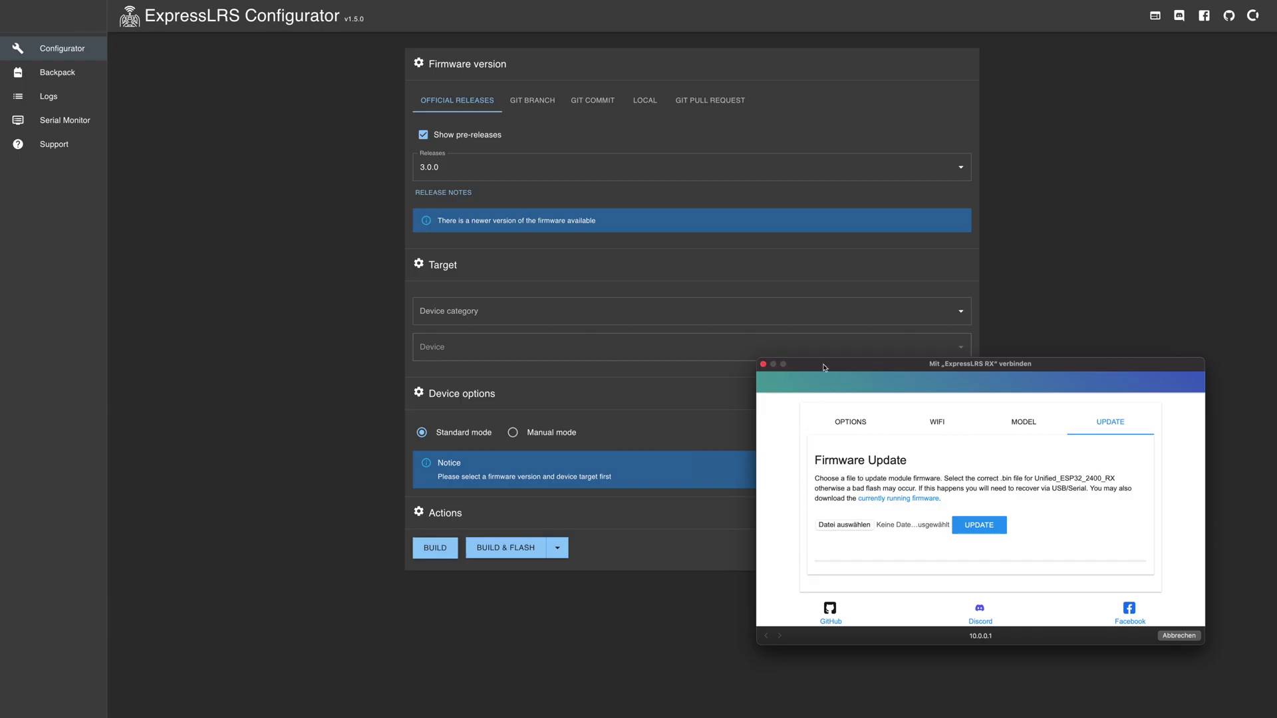
left_click_drag(823, 367, 1078, 71)
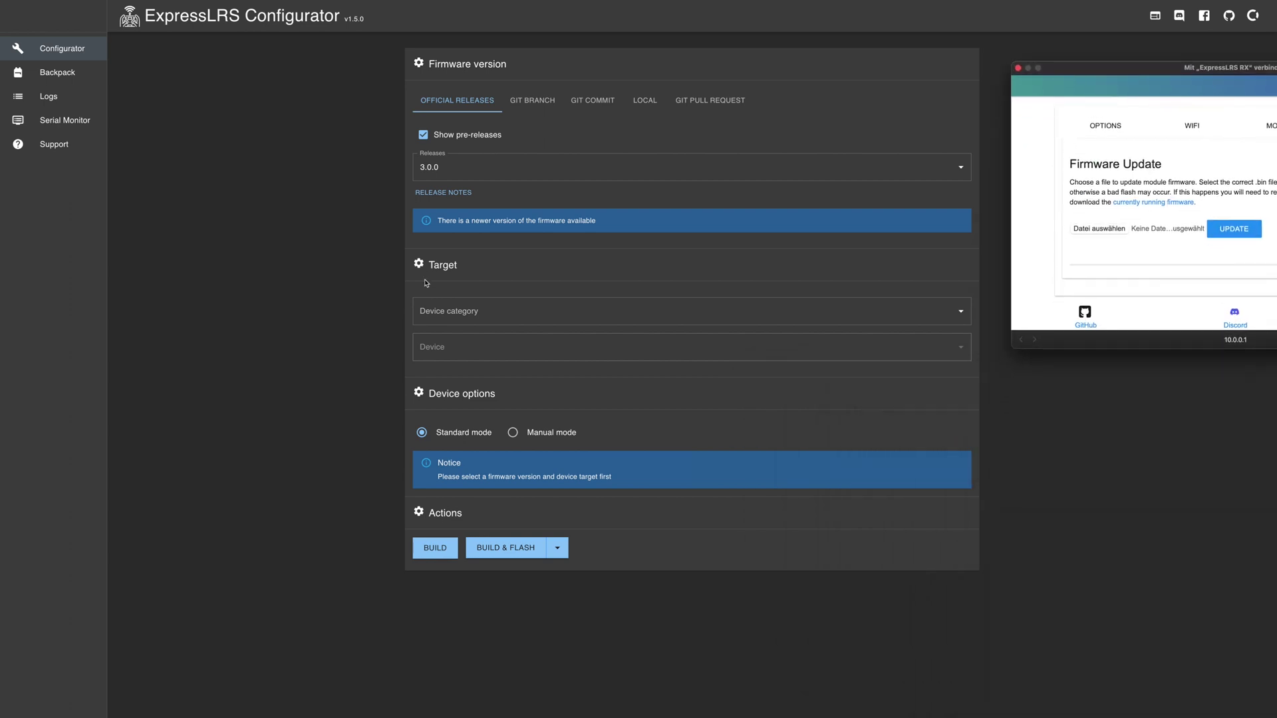
left_click(448, 4)
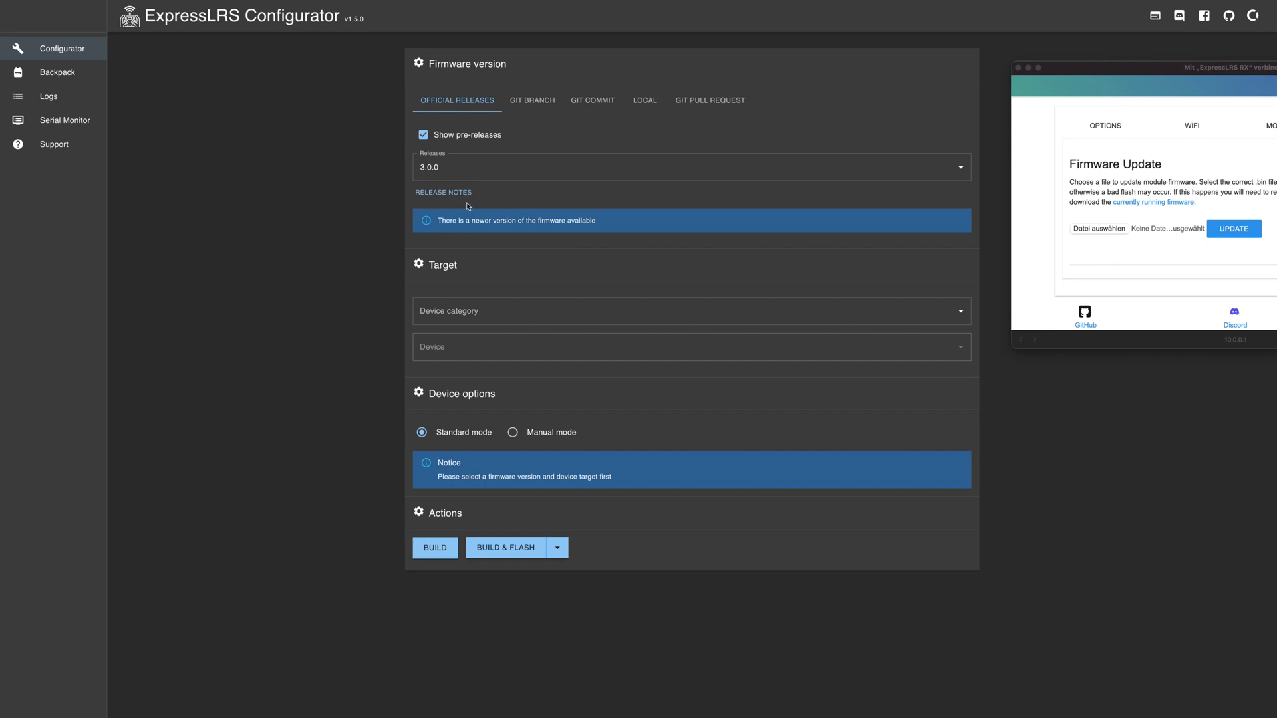
Step: Choose the Happymodel 2.4 GHz category and the HappyModel EP1 Dual 2400 RX device
left_click(476, 319)
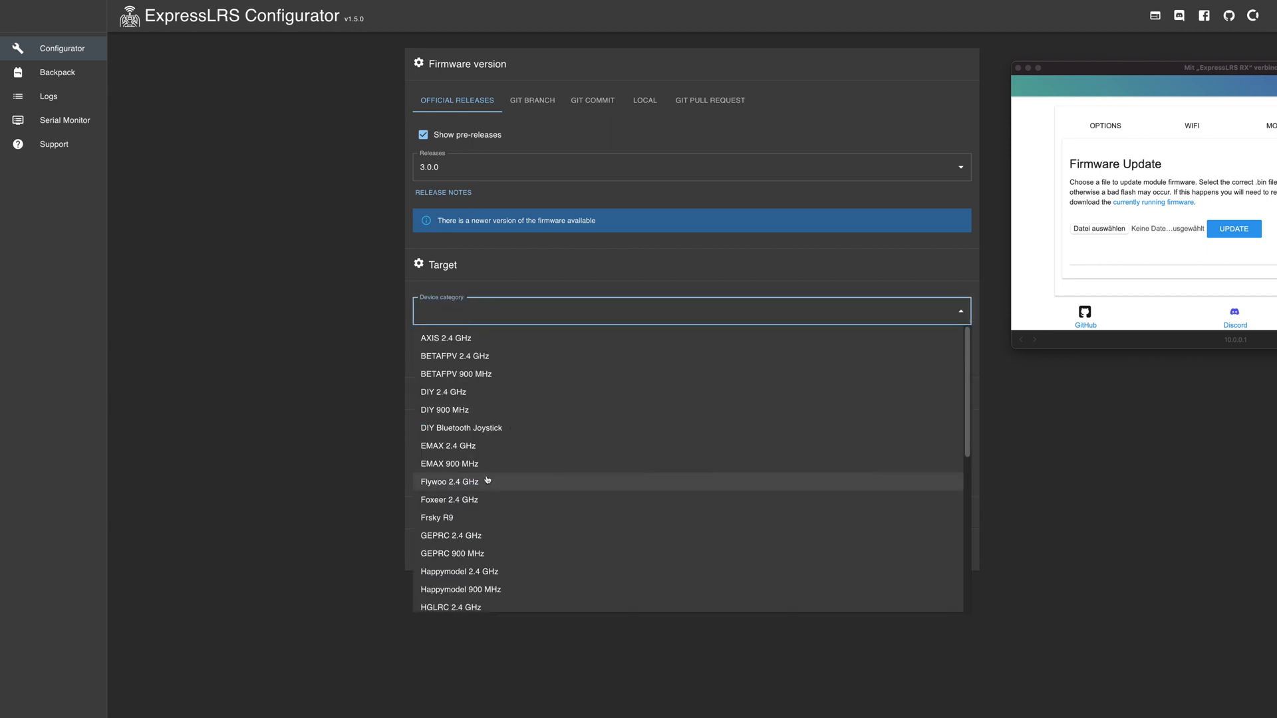
scroll(492, 491, "down", 1)
left_click(507, 536)
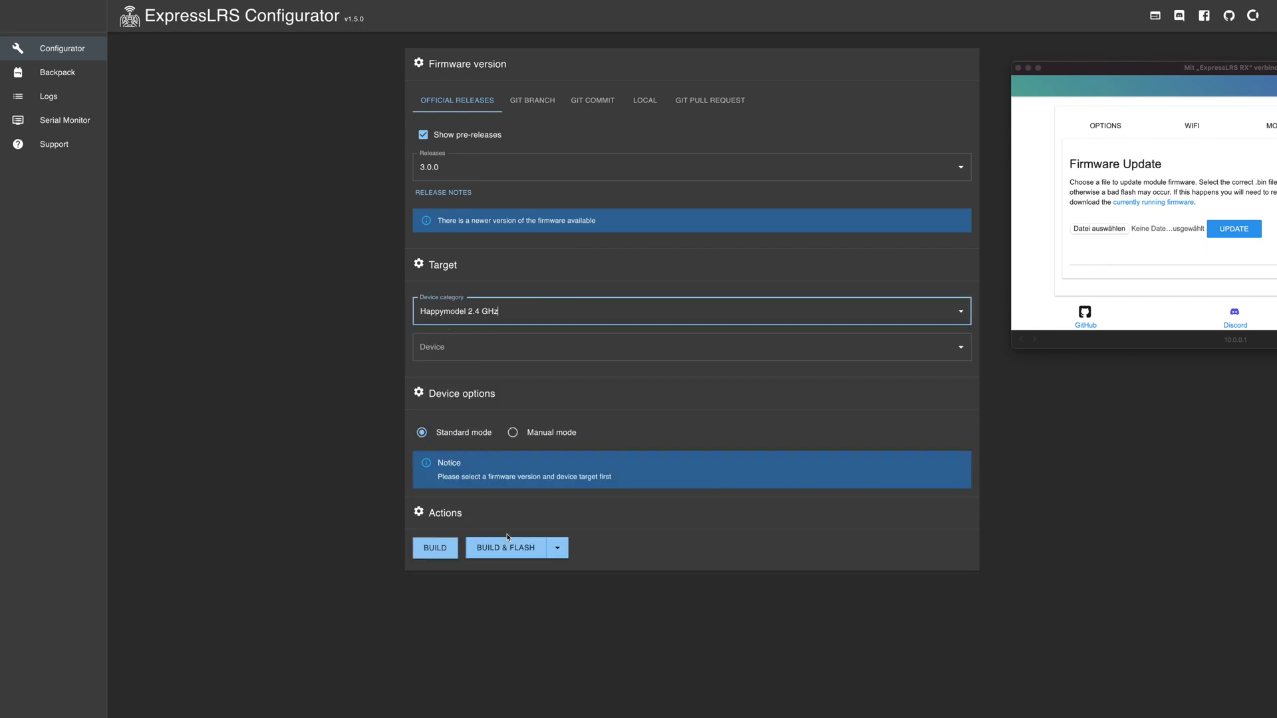
left_click(492, 350)
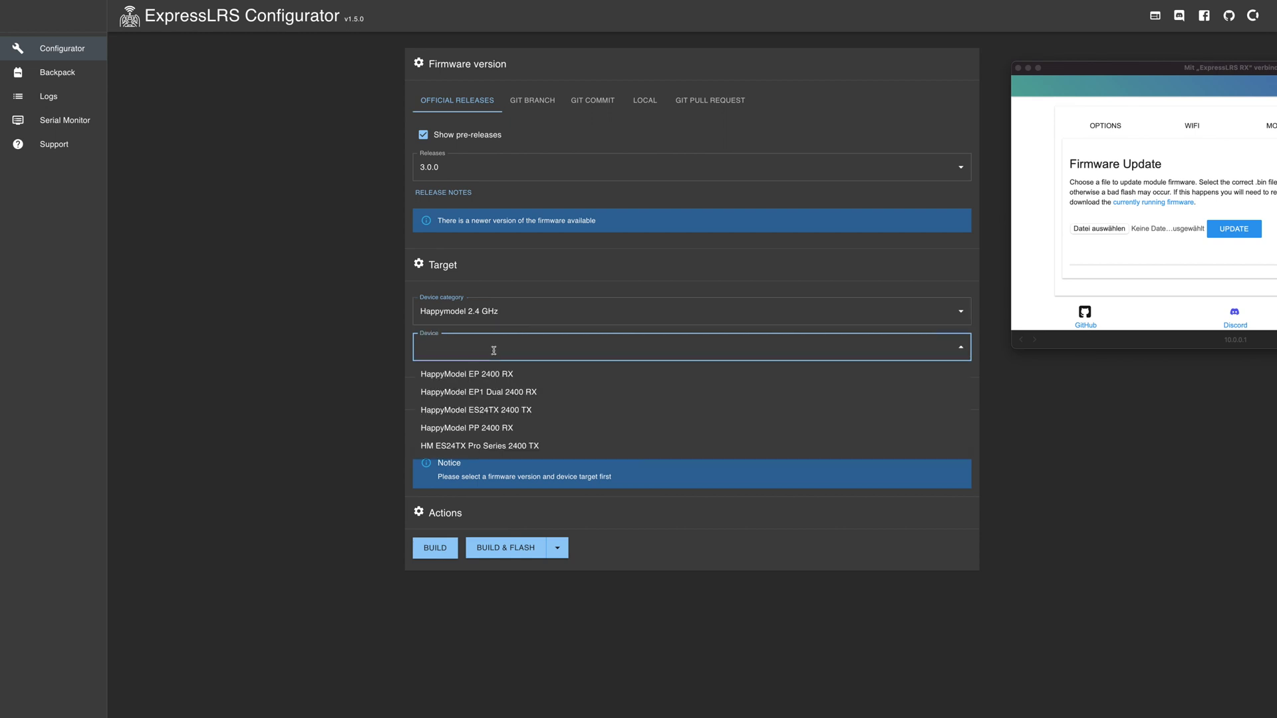
left_click(517, 396)
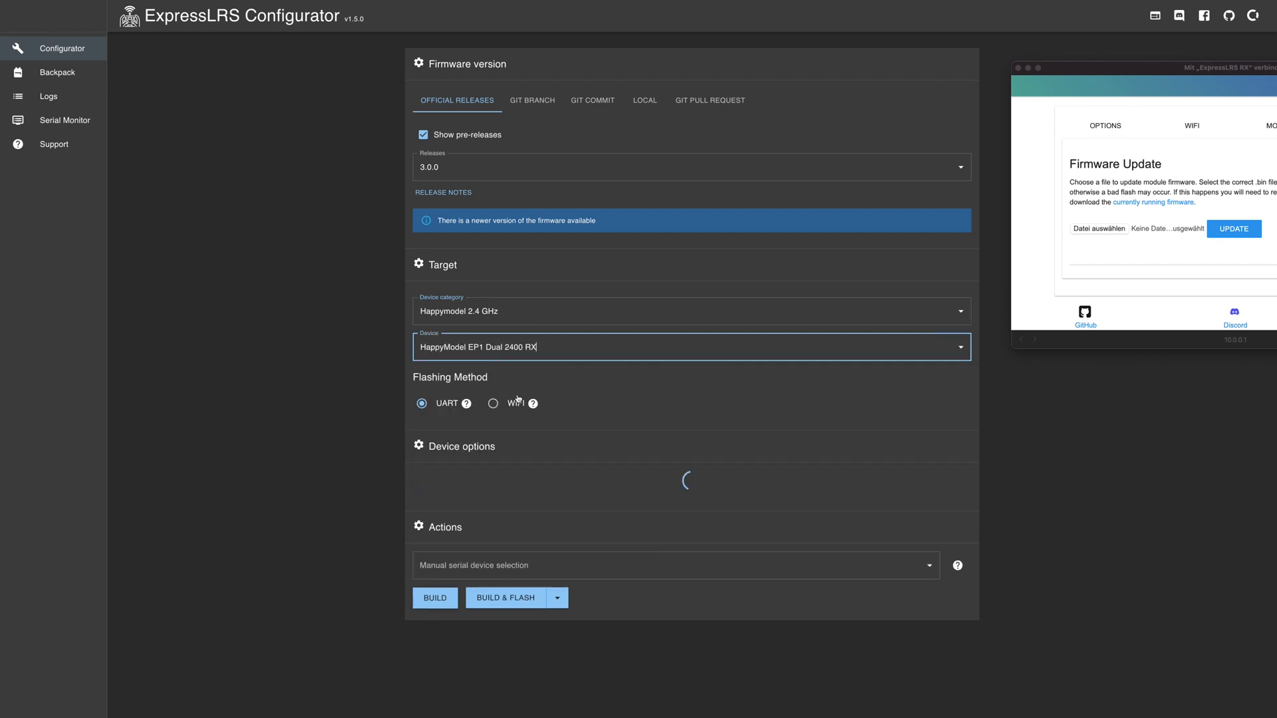
Step: Set AUTO_WIFI_ON_INTERVAL to 20
scroll(393, 400, "down", 5)
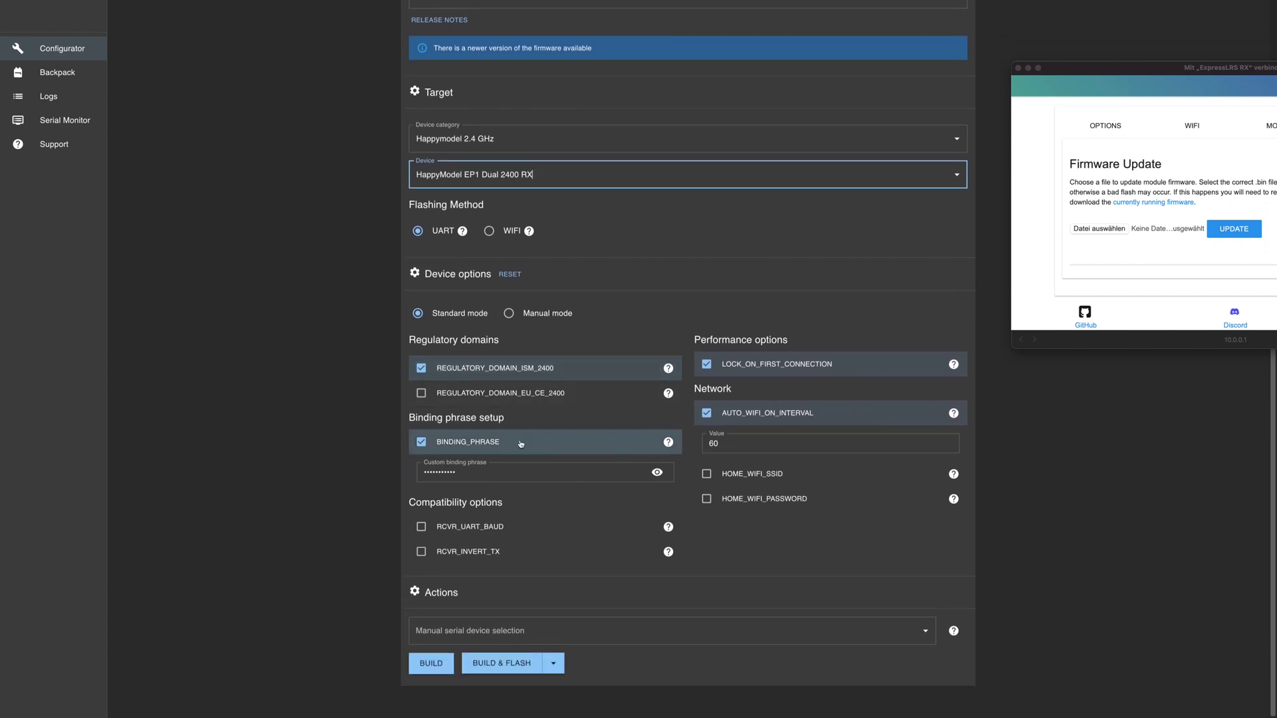
left_click_drag(745, 438, 685, 448)
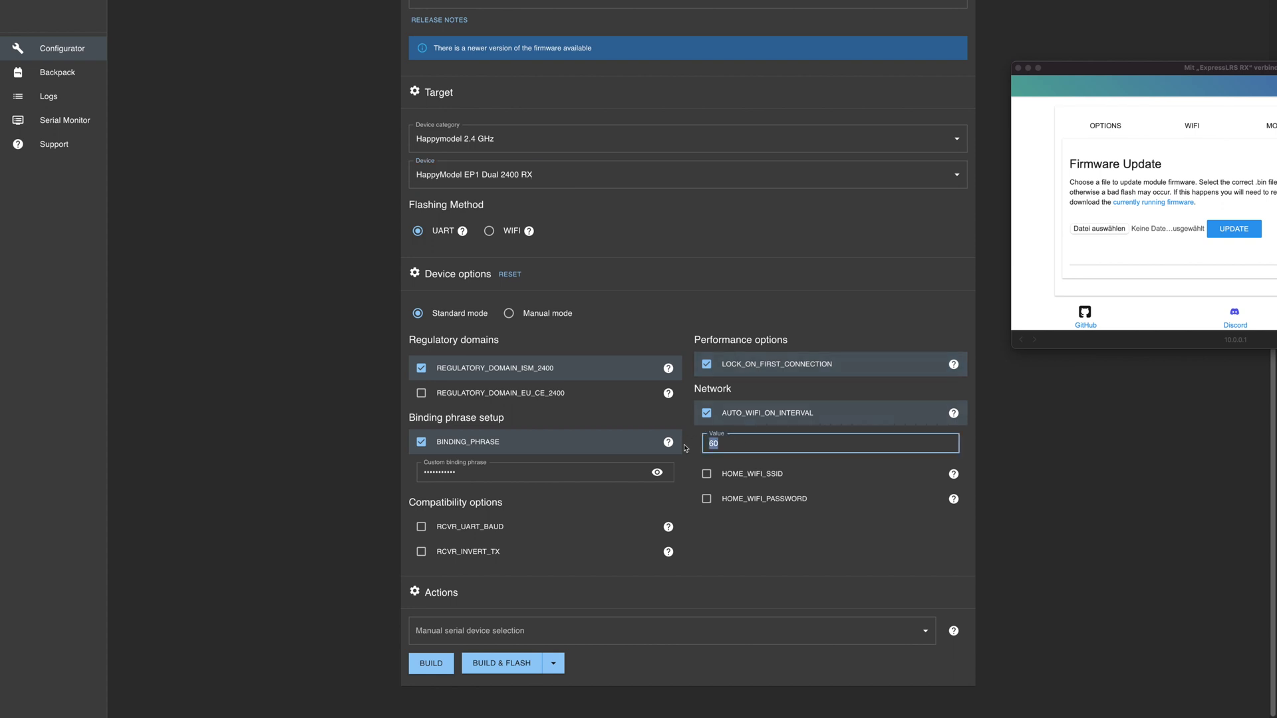
type("20")
Step: Enable the HOME_WIFI_SSID and HOME_WIFI_PASSWORD options and build the firmware
left_click(706, 473)
left_click(707, 535)
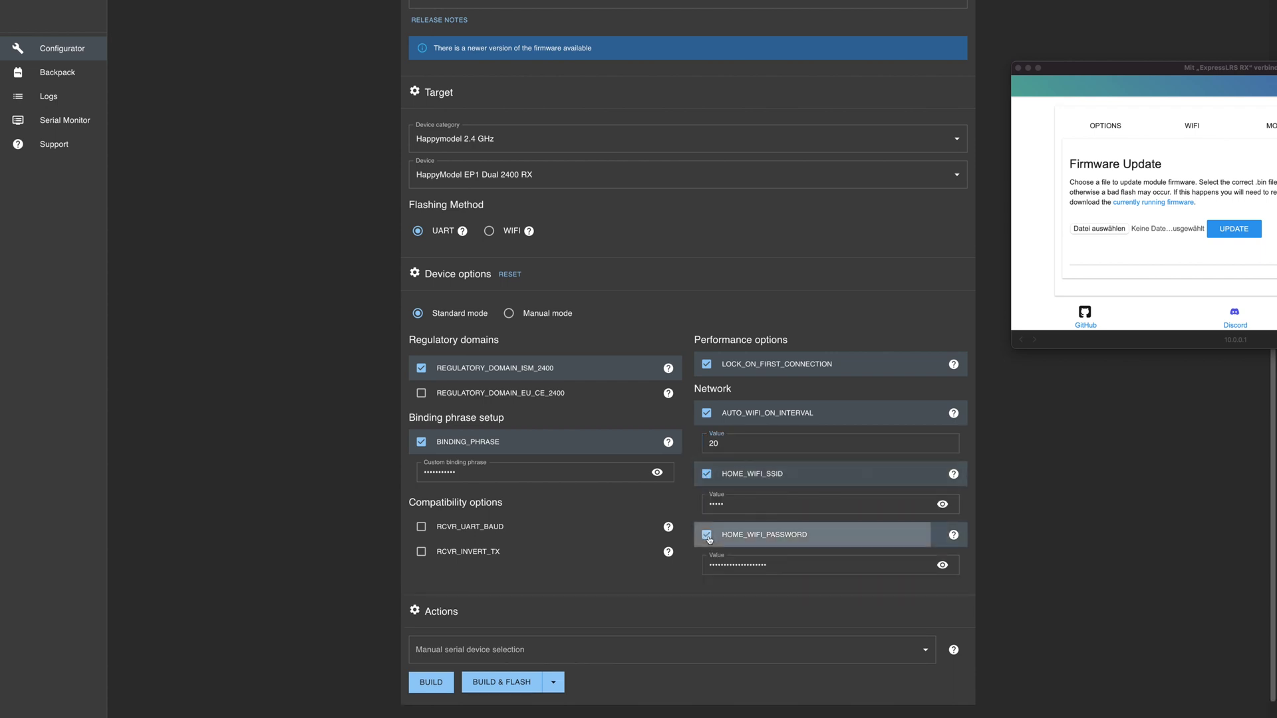
scroll(572, 541, "down", 1)
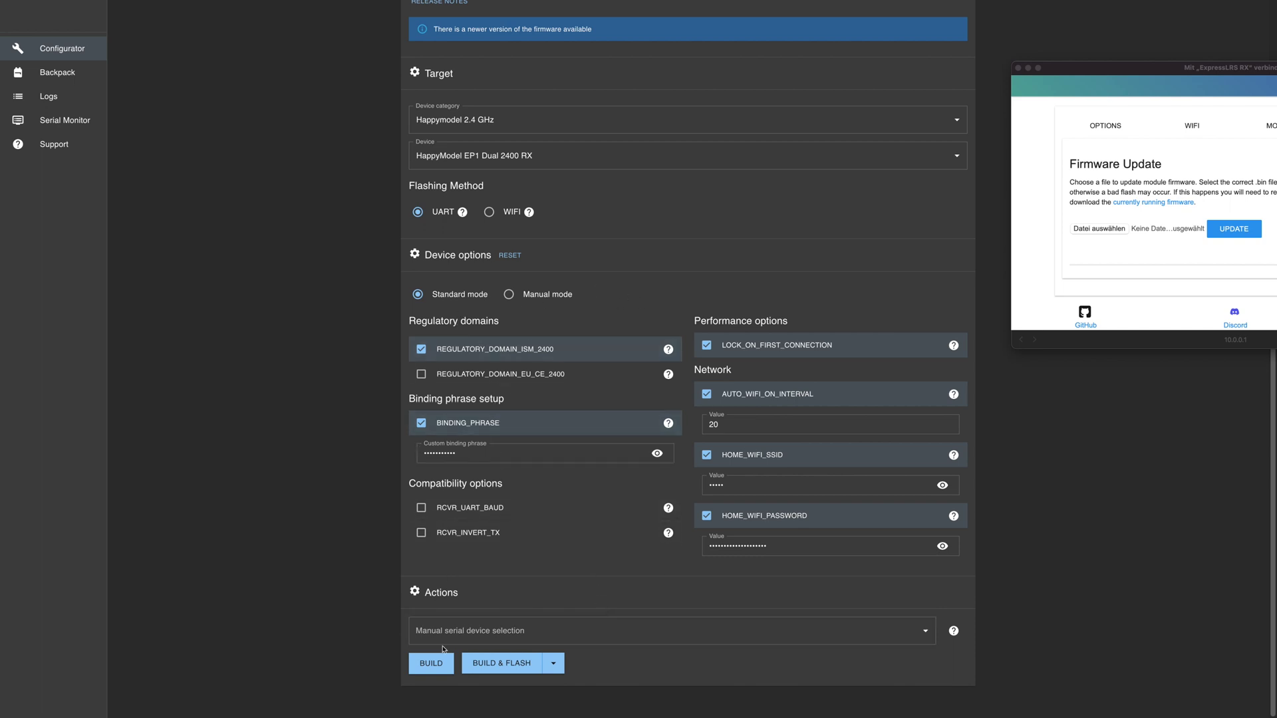
left_click(431, 664)
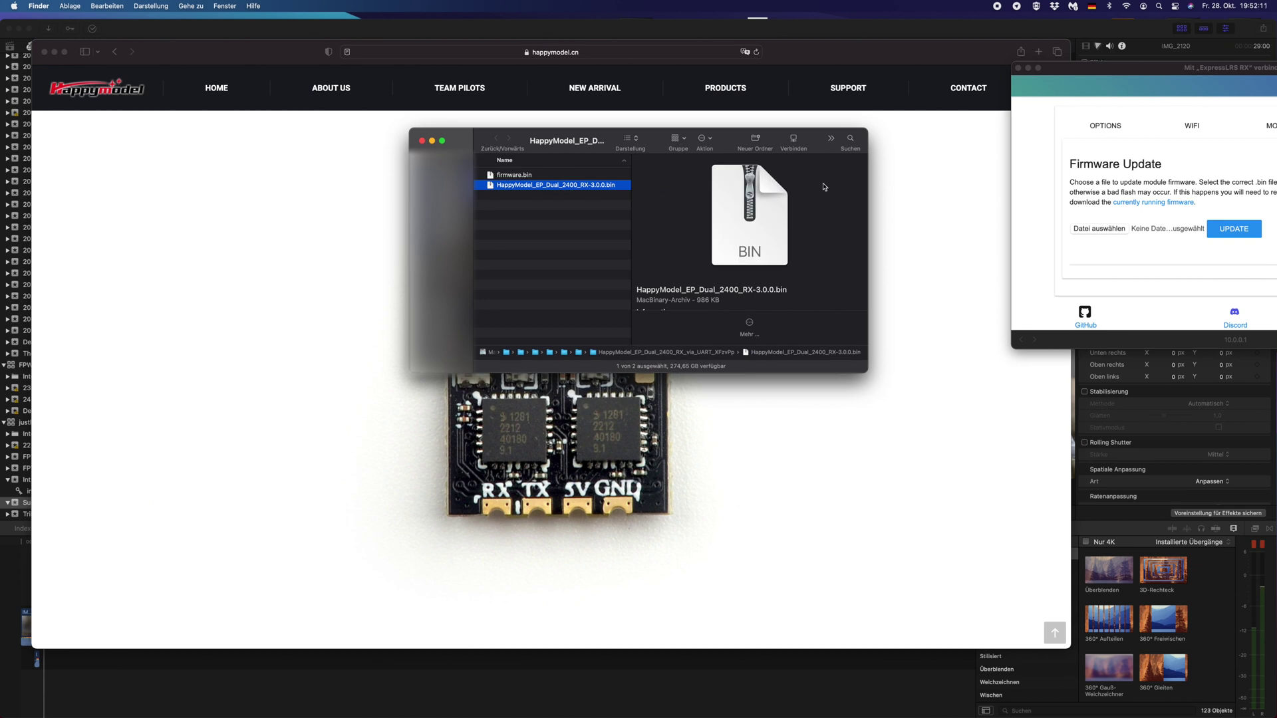
Step: Load HappyModel_EP_Dual_2400_RX-3.0.0.bin on the receiver's update page and upload it
left_click_drag(1082, 67, 689, 312)
left_click_drag(509, 185, 759, 474)
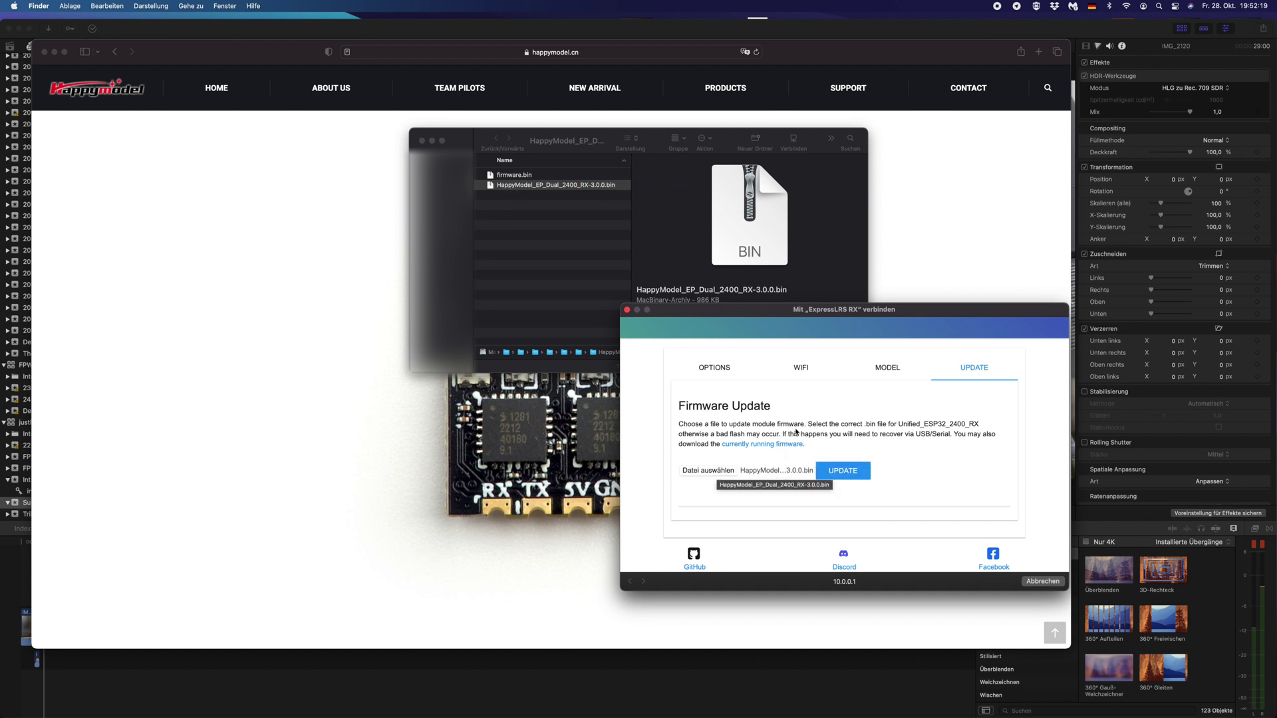
left_click(833, 475)
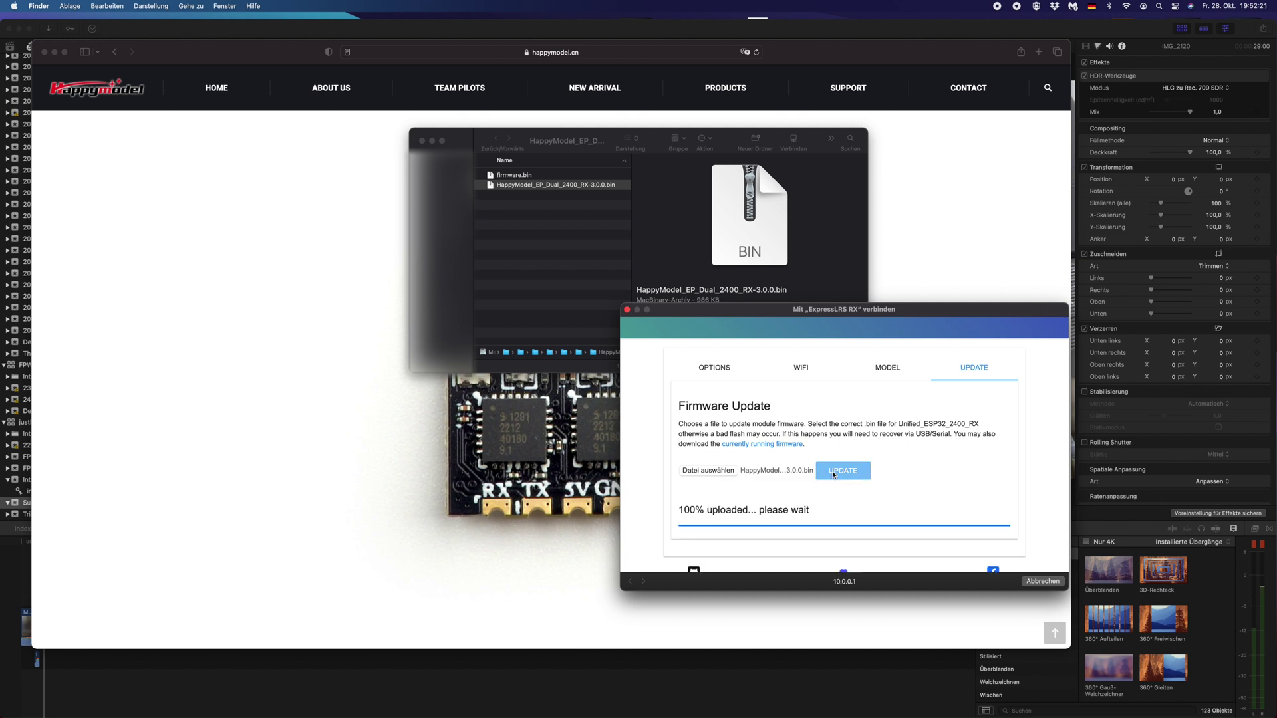
left_click_drag(774, 313, 559, 175)
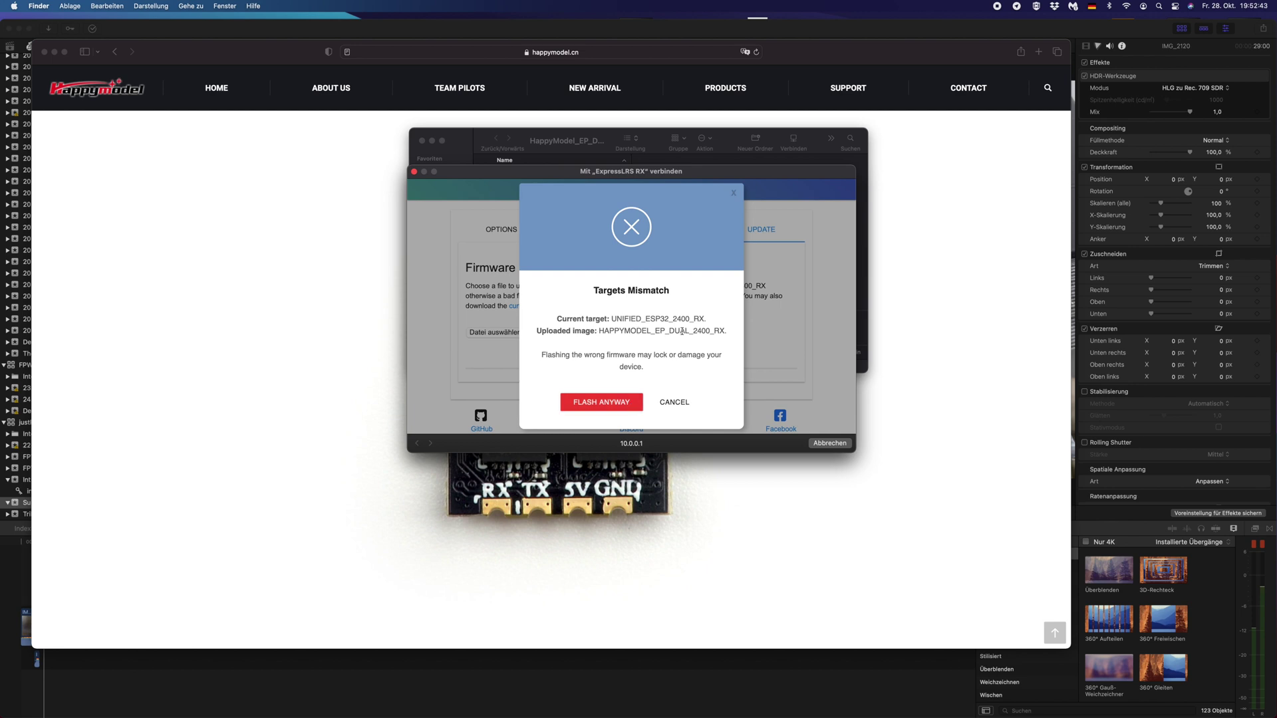
Step: Force the flash past the target mismatch and acknowledge the completed update
left_click(605, 402)
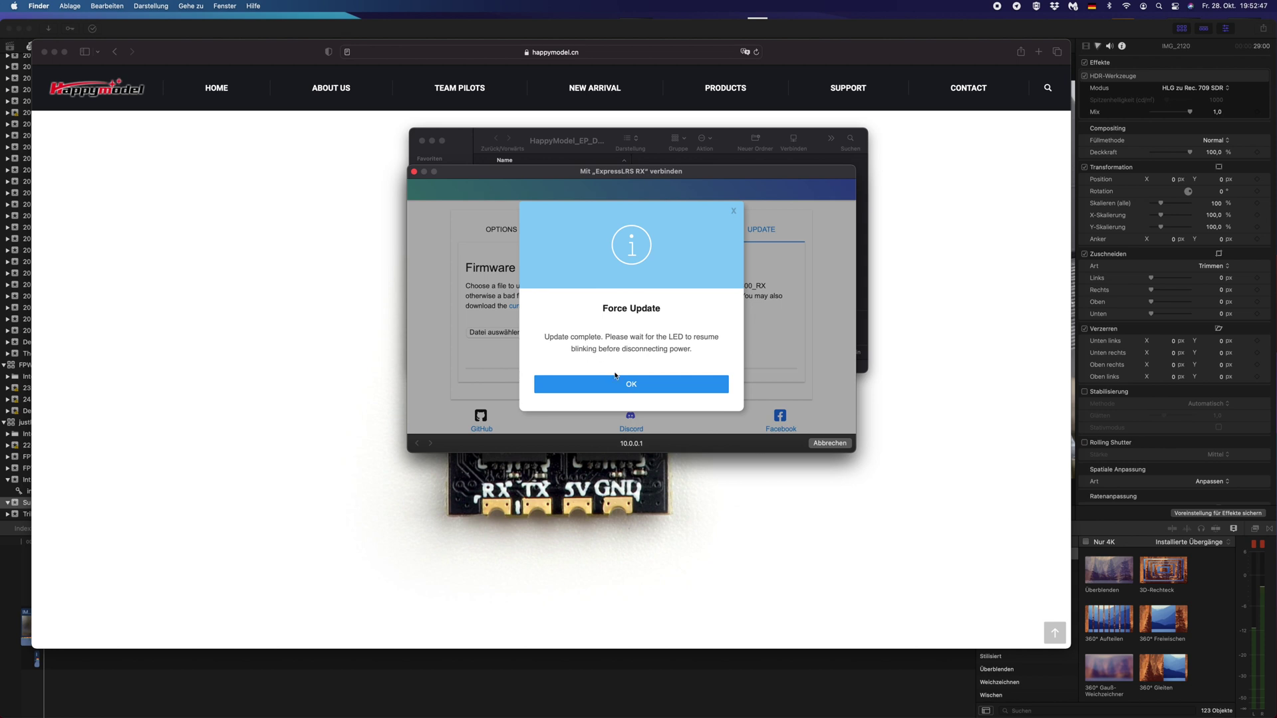
left_click(633, 389)
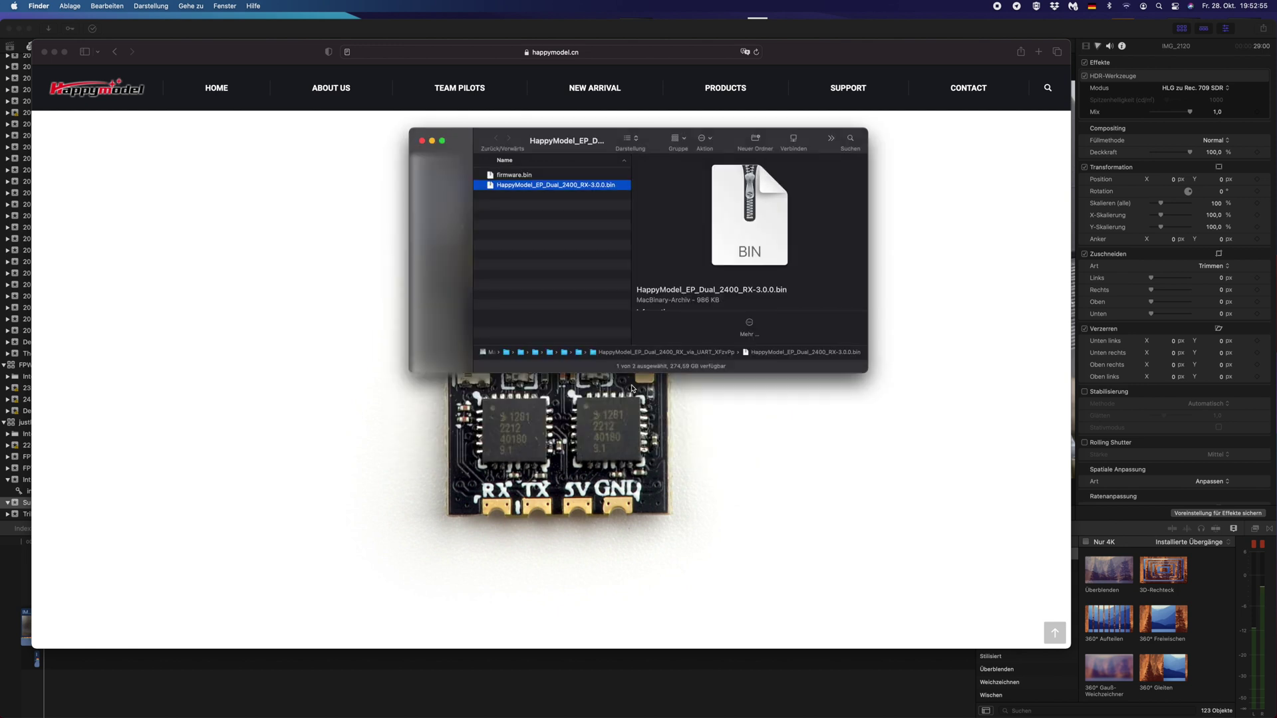
Step: Close Finder, go back to the main page, and find HM EP Dual 2400 (3.0.0) under Network Devices
scroll(632, 389, "up", 2)
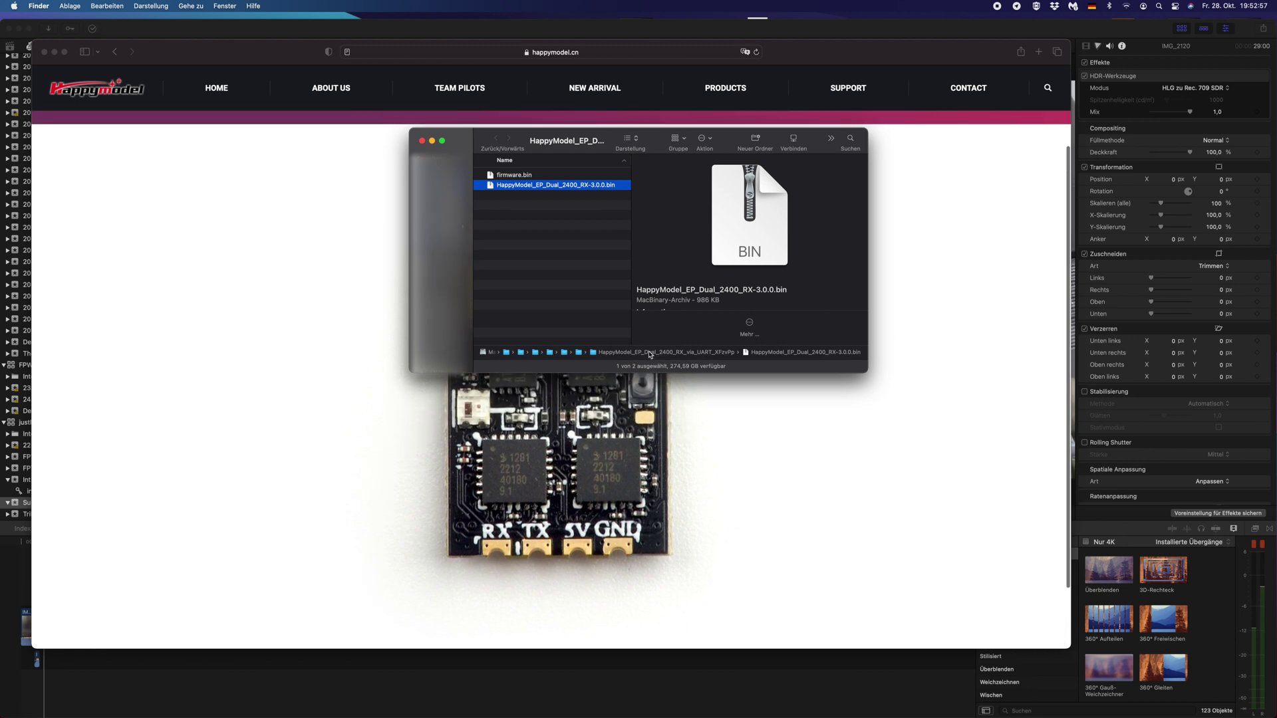
left_click(421, 141)
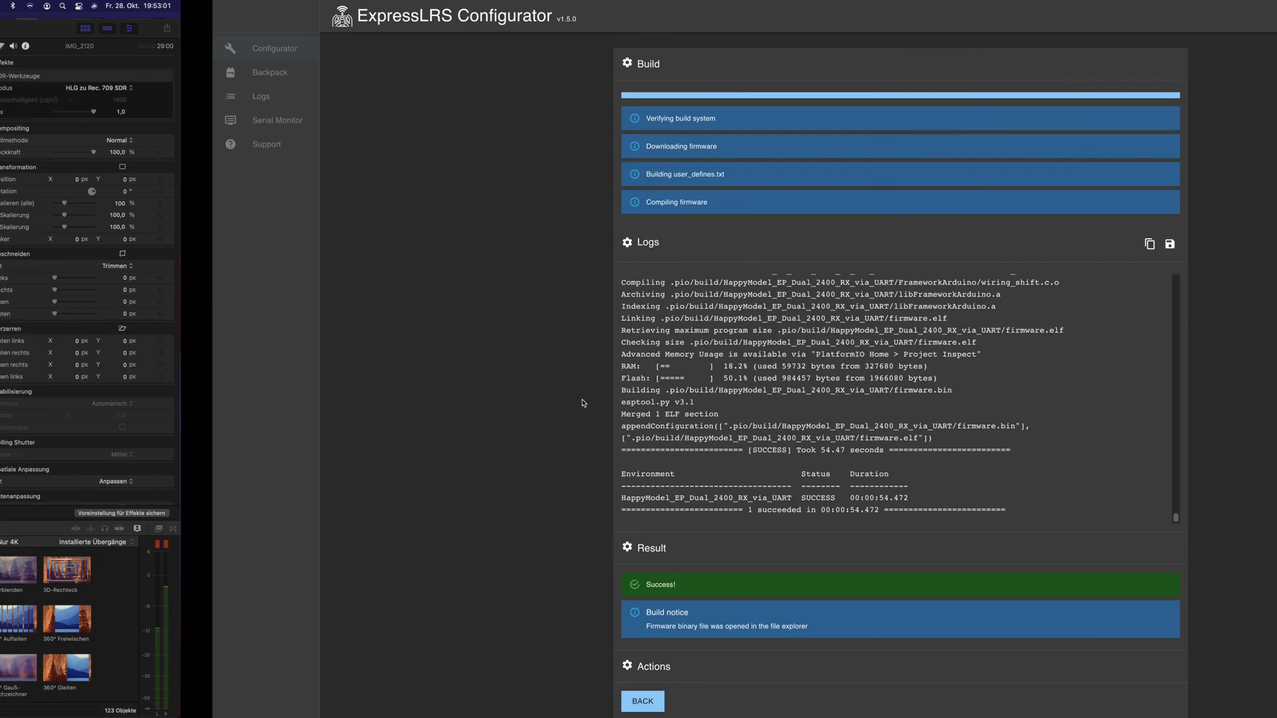
left_click(649, 706)
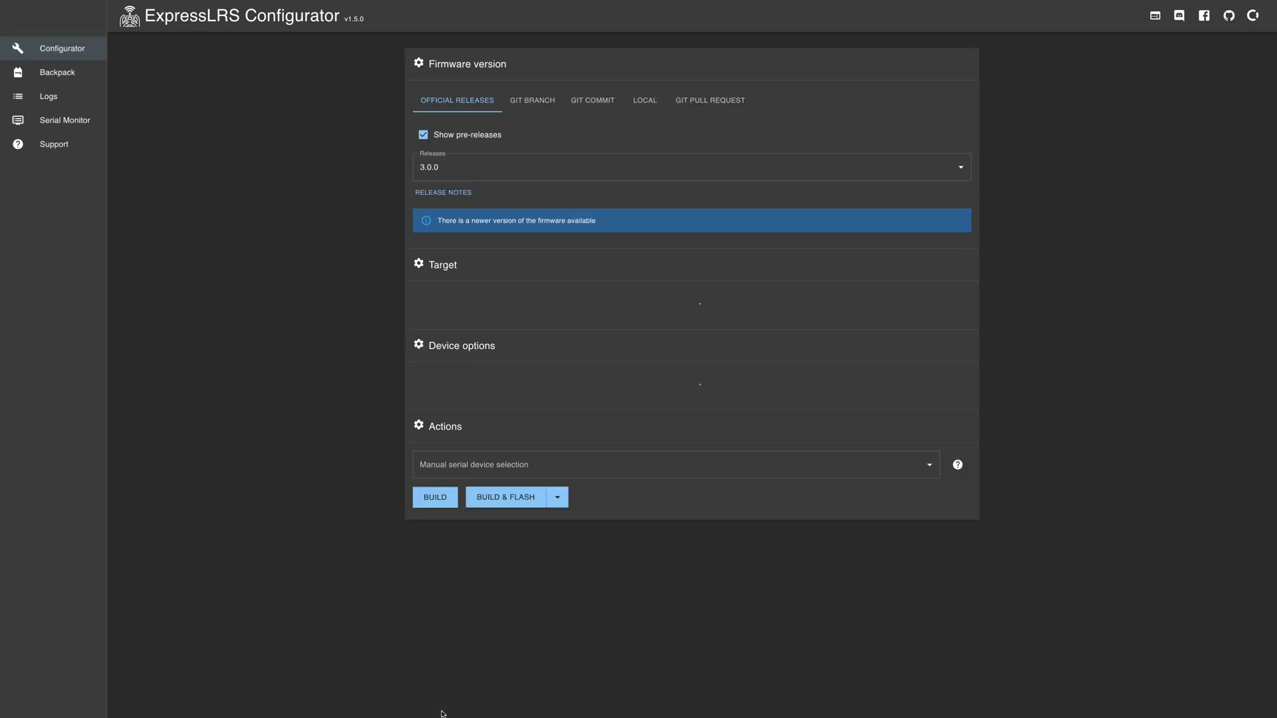
scroll(381, 598, "down", 3)
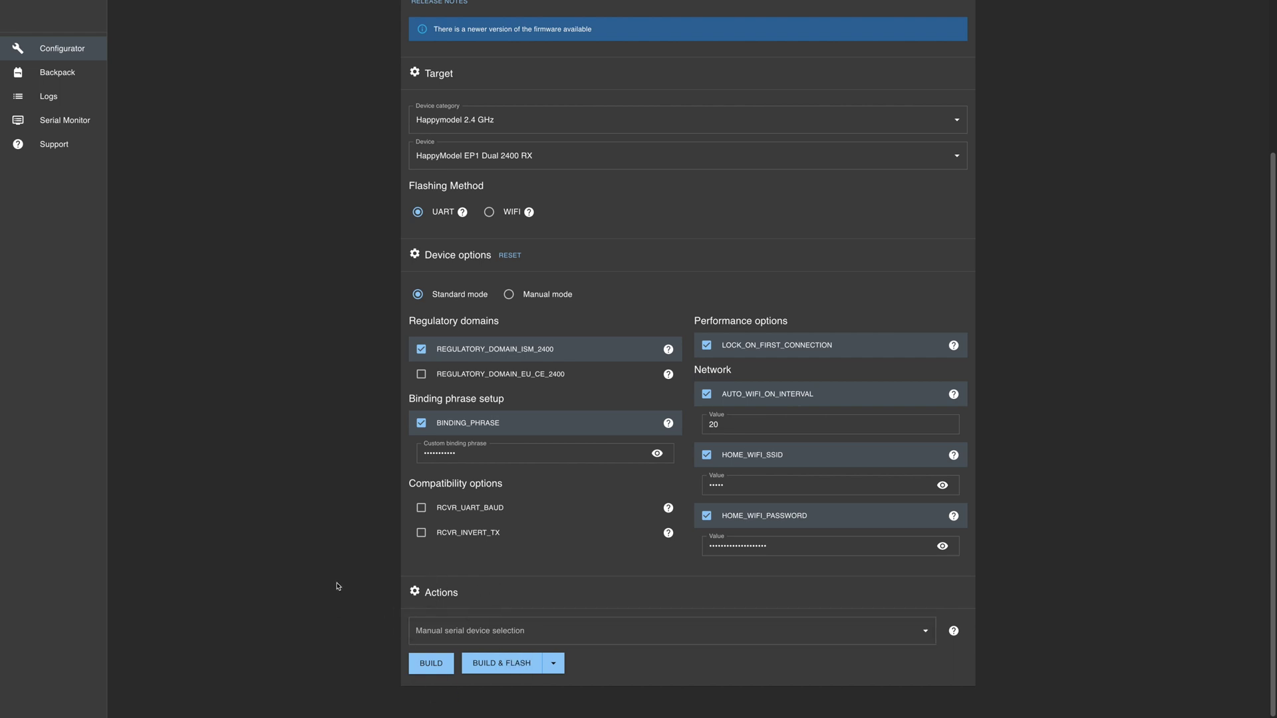
scroll(337, 589, "down", 2)
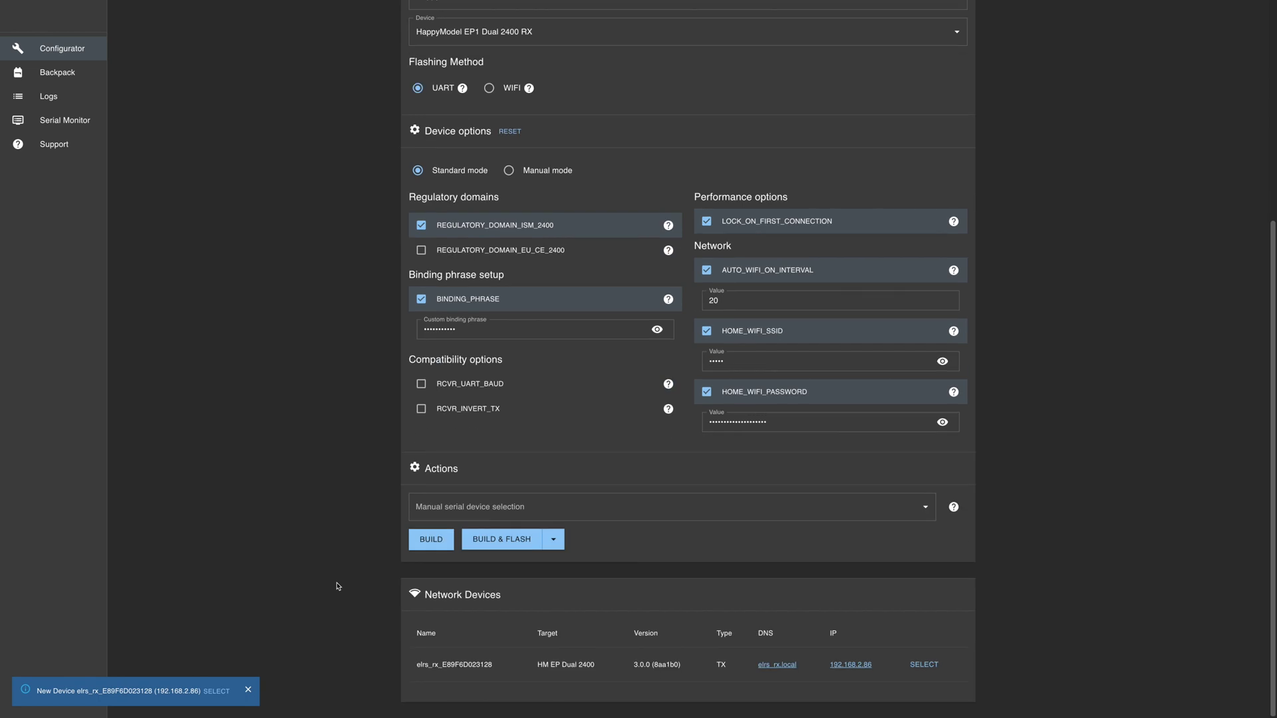